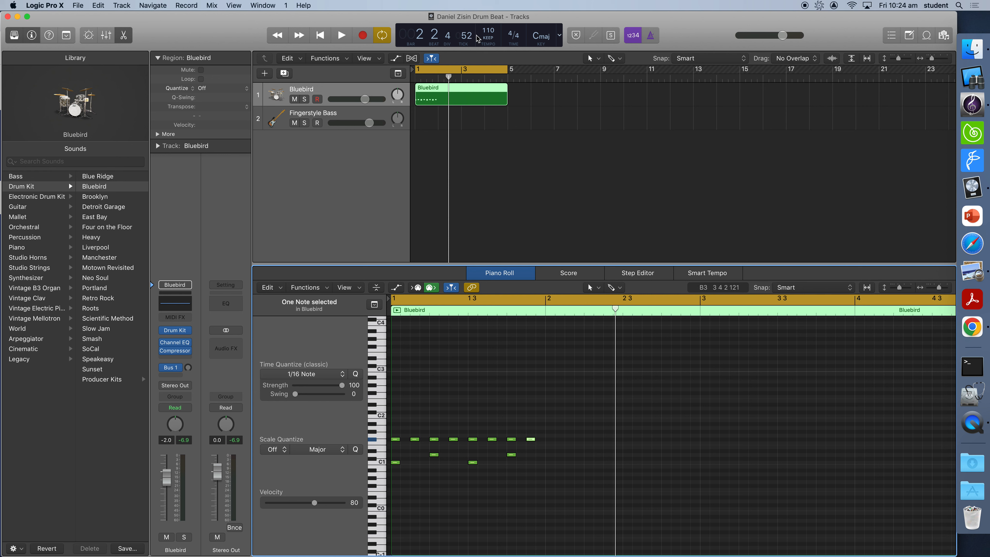
Continue the eighth-note hi-hat pattern on F#1 through bars 2 to 4 of the Bluebird region
left_click(473, 99)
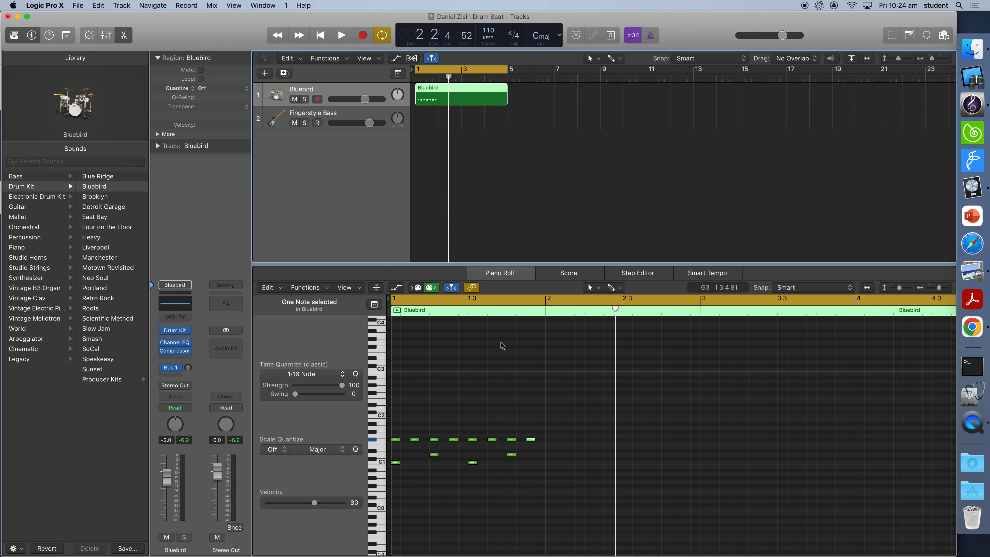
left_click(549, 440, "super")
left_click(568, 440, "super")
left_click(588, 439, "super")
left_click(606, 439, "super")
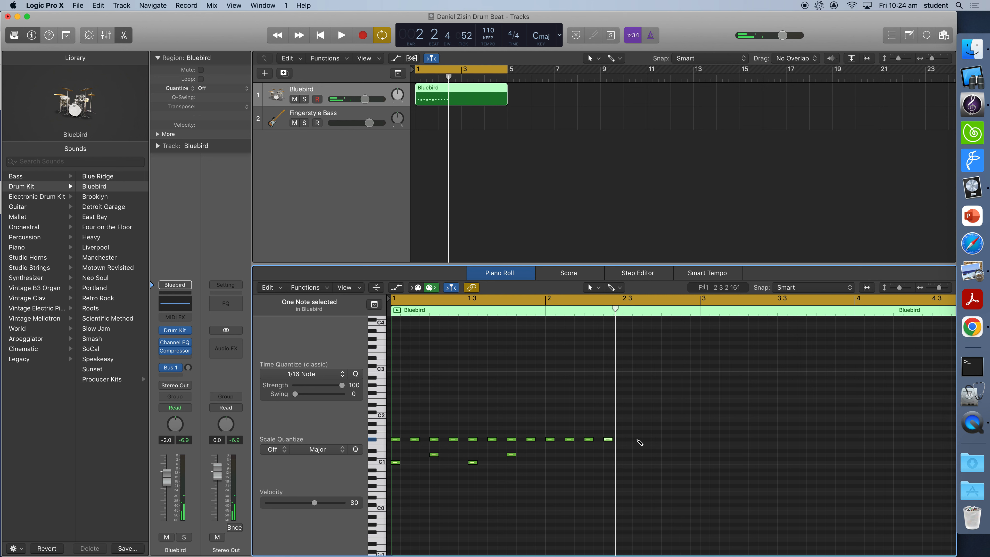
left_click(645, 439, "super")
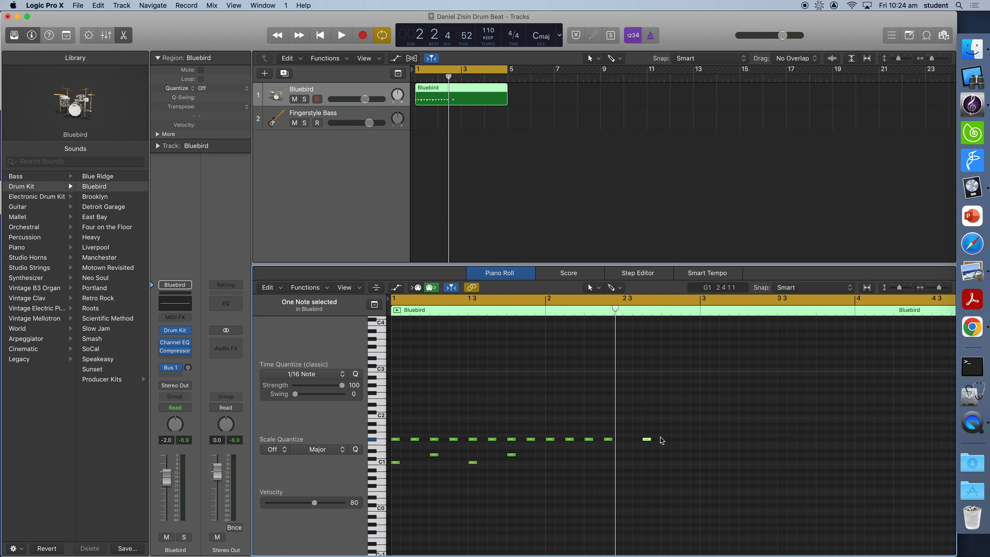
left_click(647, 439)
left_click_drag(646, 439, 628, 440)
left_click(647, 440, "super")
left_click(667, 440, "super")
left_click(685, 440, "super")
Draw kicks on C1 at beats 1 and 3 and snares on D1 at beats 2 and 4 throughout bars 2 to 4
left_click(550, 463, "super")
left_click(588, 455, "super")
left_click(627, 463, "super")
left_click(667, 455, "super")
left_click(705, 463, "super")
left_click(744, 455, "super")
left_click(782, 463, "super")
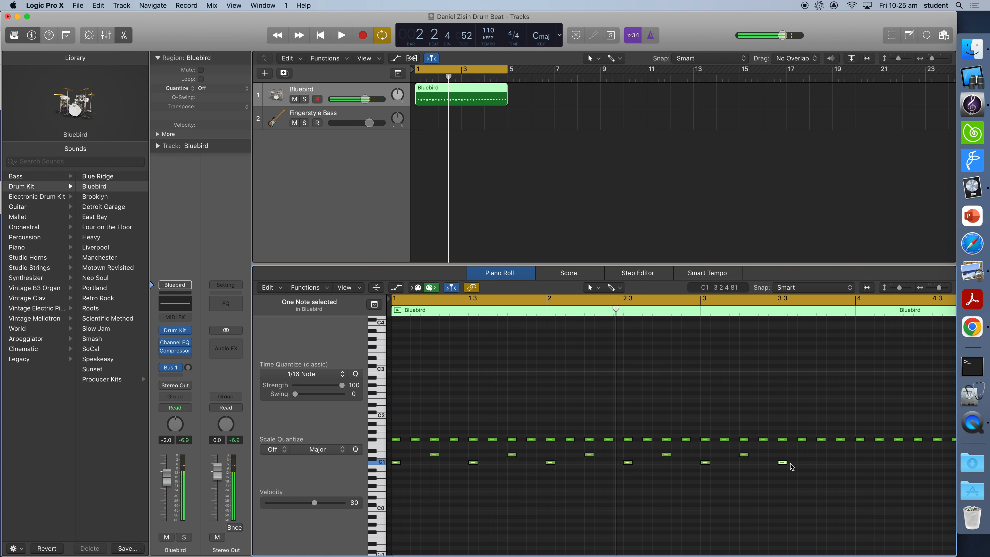
left_click(841, 459, "super")
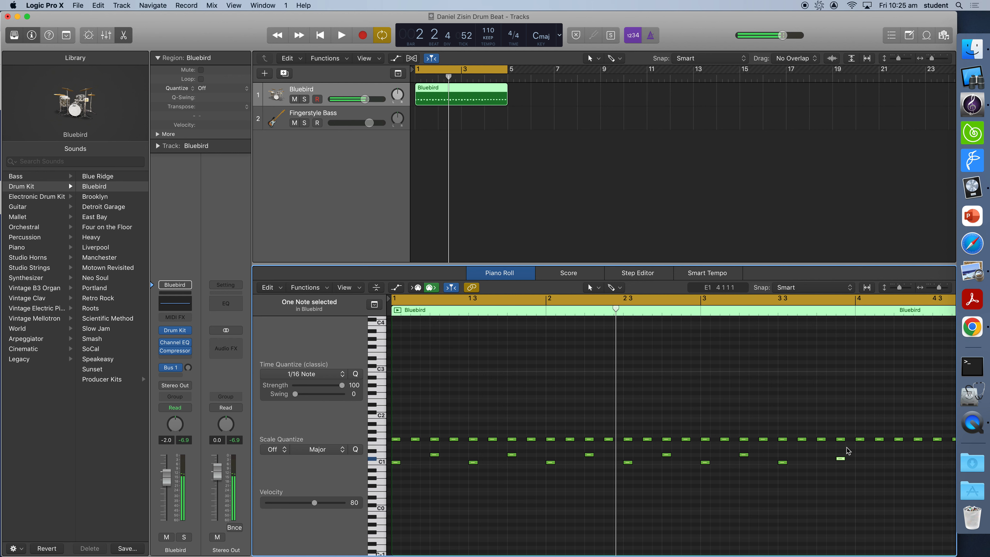
left_click_drag(841, 459, 824, 456)
left_click(857, 462, "super")
left_click(896, 455, "super")
left_click(935, 462, "super")
scroll(935, 459, "right", 3)
left_click(936, 455, "super")
Play back the basic four-bar drum beat and return to the start of the region
key("space")
key("space")
scroll(476, 422, "left", 2)
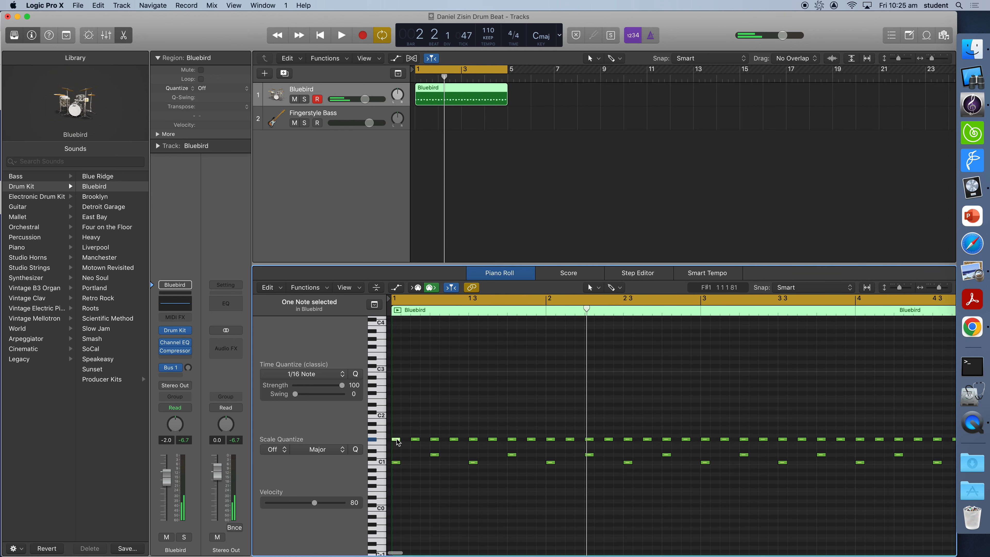
Add sixteenth-note hi-hats on F#1 between the existing ones from beat 3 to beat 4 of bar 1
left_click(415, 439)
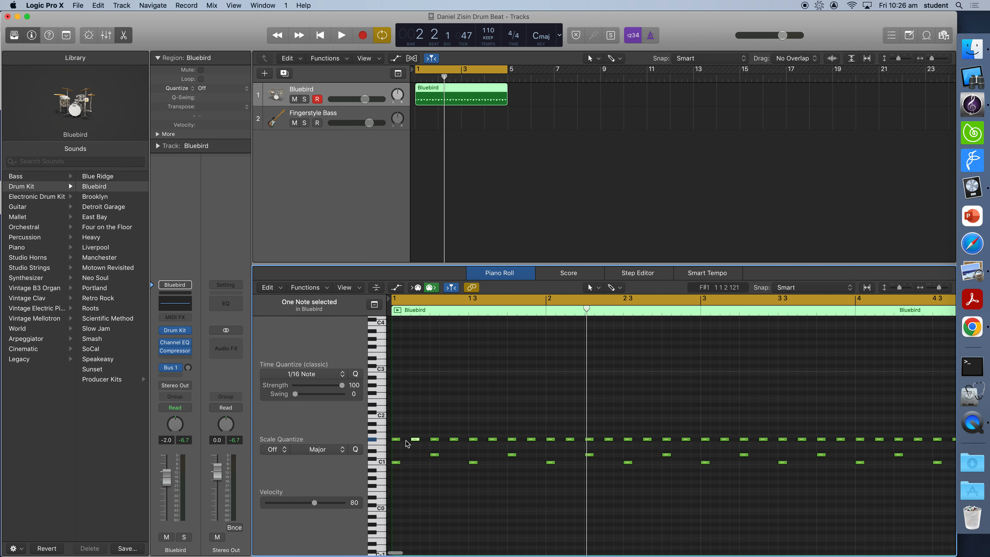
left_click(483, 439, "super")
left_click(502, 439, "super")
left_click(473, 439)
left_click(493, 439)
Add a sixteenth-note hi-hat just after beat 3 of bar 2 and delete that bar's last hi-hat
left_click(638, 440, "super")
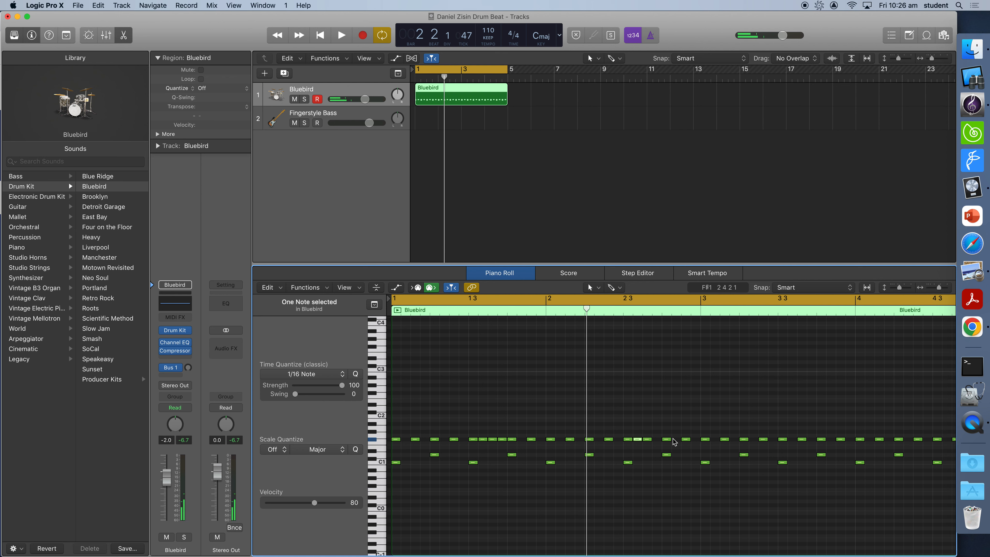
left_click(686, 440)
key("Delete")
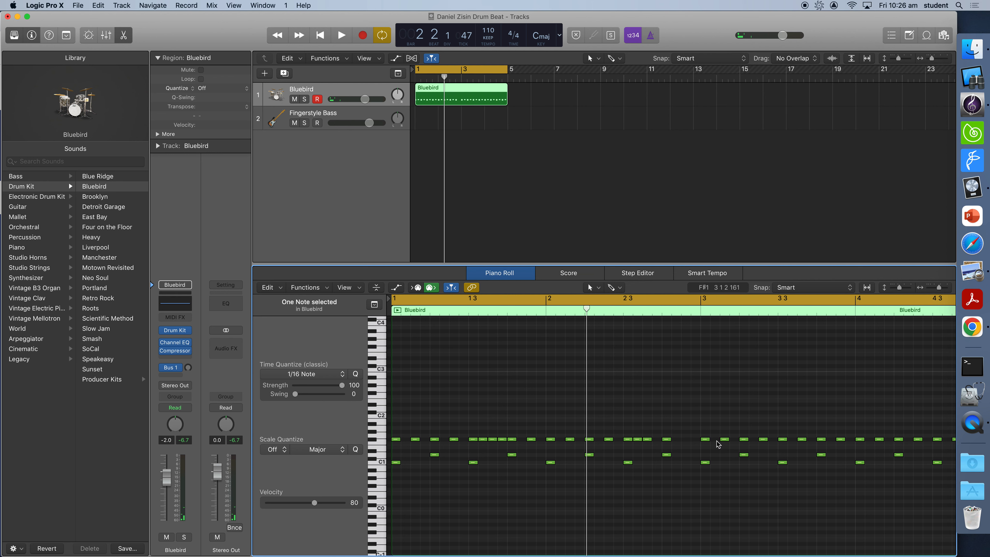
Add two sixteenth-note hi-hats on F#1 between the existing ones from beat 3 to beat 4 of bar 3
scroll(717, 444, "right", 2)
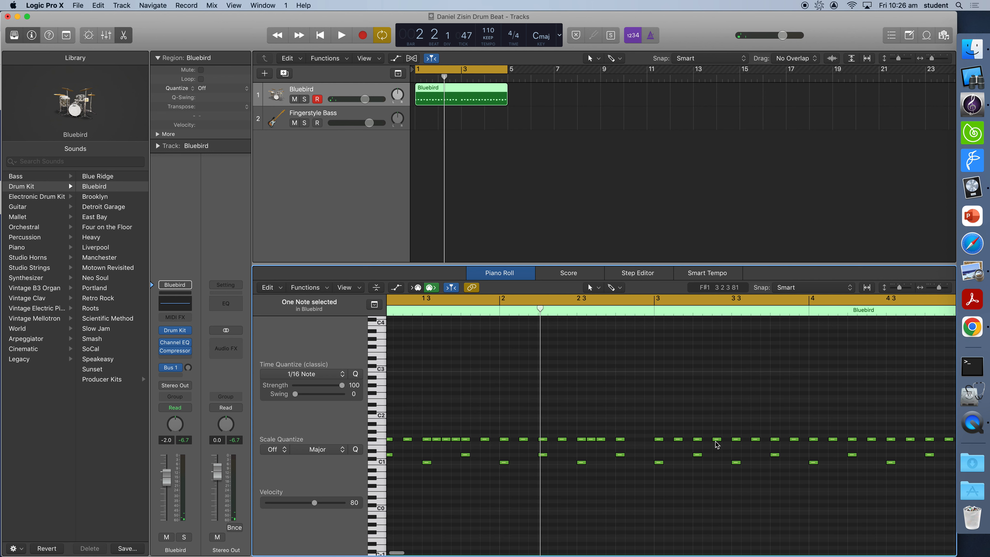
left_click(746, 440)
left_click(766, 439)
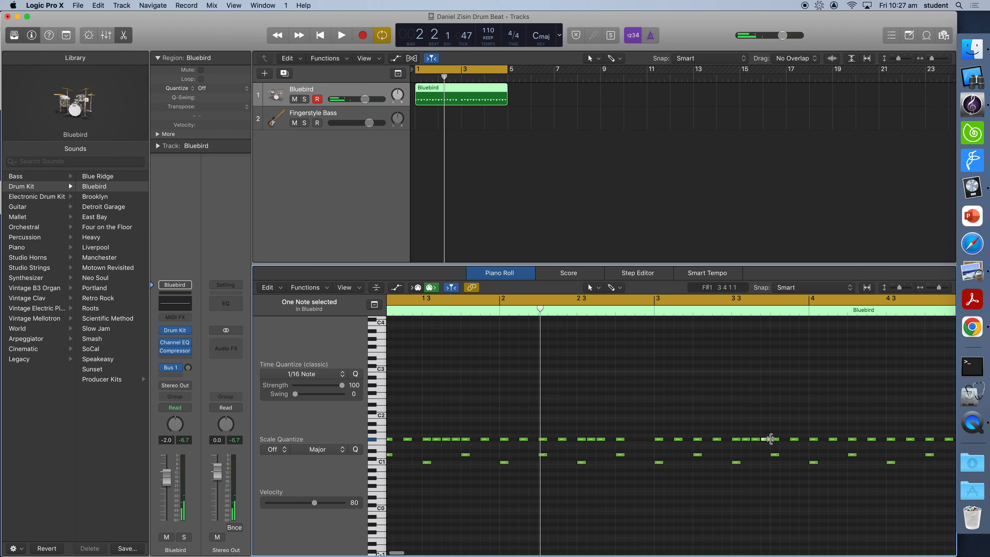
Add a sixteenth-note hi-hat just after beat 3 of bar 4 and another on the bar's last sixteenth
scroll(775, 442, "right", 2)
scroll(774, 439, "left", 1)
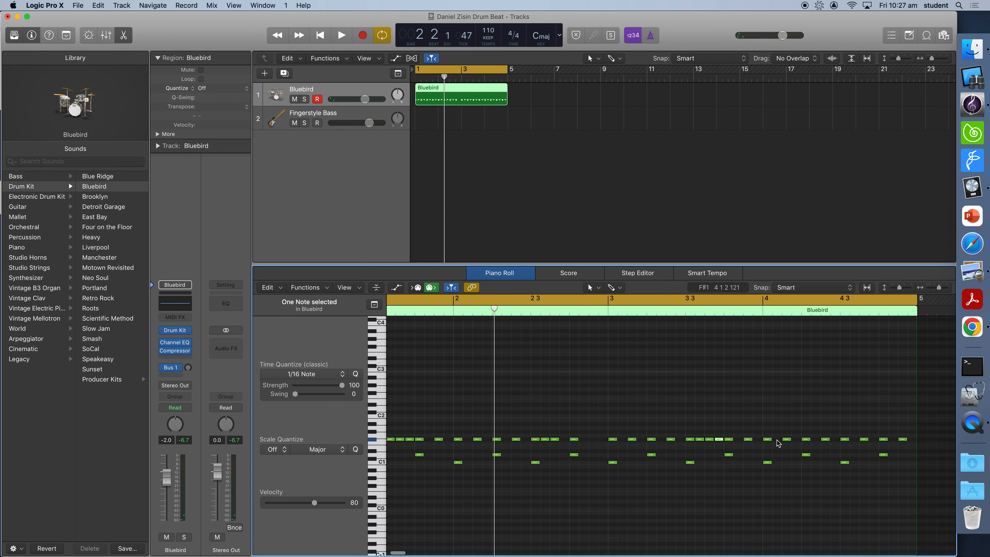
left_click(853, 440)
scroll(892, 448, "right", 4)
left_click(871, 439)
left_click(882, 440, "super")
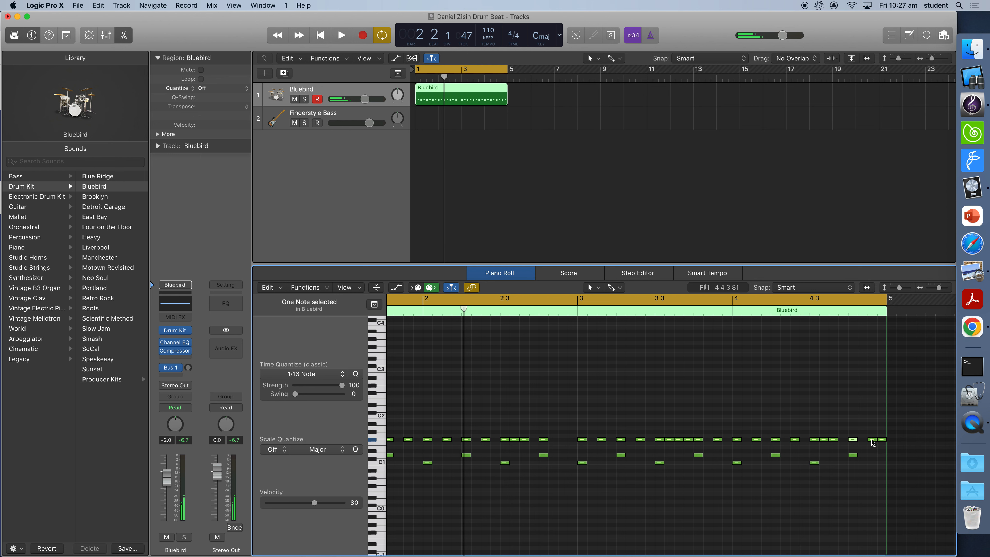
Add a kick on C1 halfway through beat 3 of bar 1 and lengthen both kicks in that beat to eighth notes
scroll(631, 433, "left", 5)
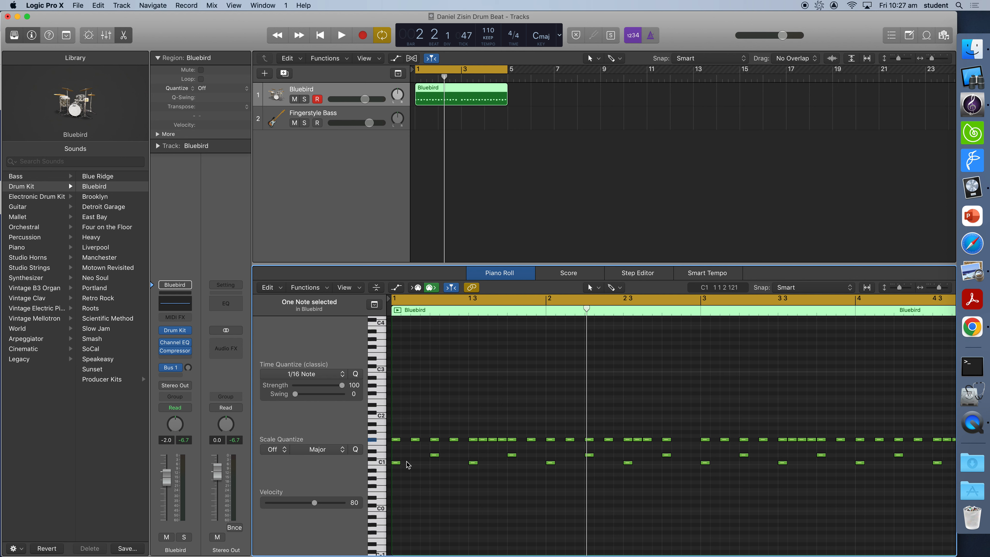
left_click(397, 463)
left_click(398, 463)
left_click(397, 463)
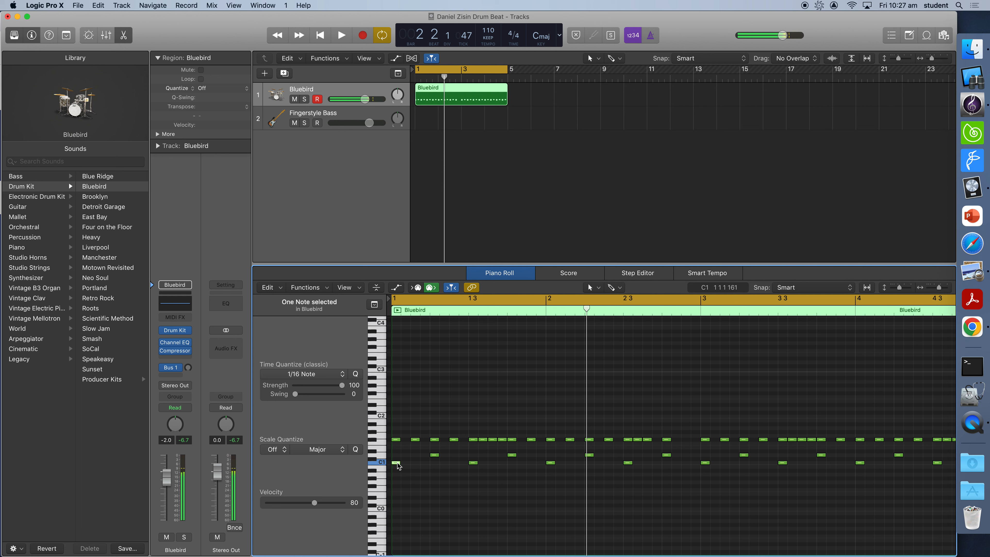
left_click(493, 463)
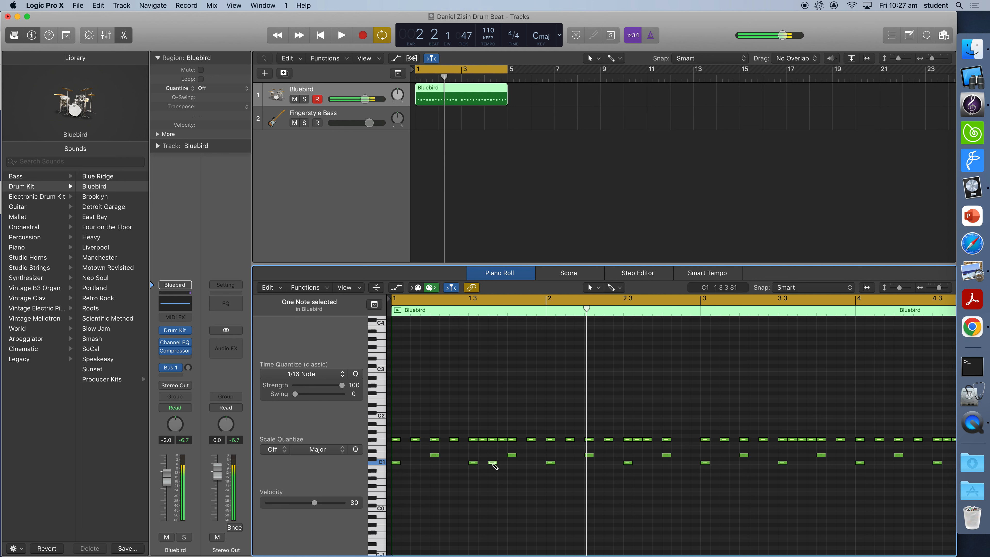
left_click(474, 462)
left_click(493, 462)
left_click_drag(477, 463, 506, 471)
left_click_drag(506, 472, 506, 471)
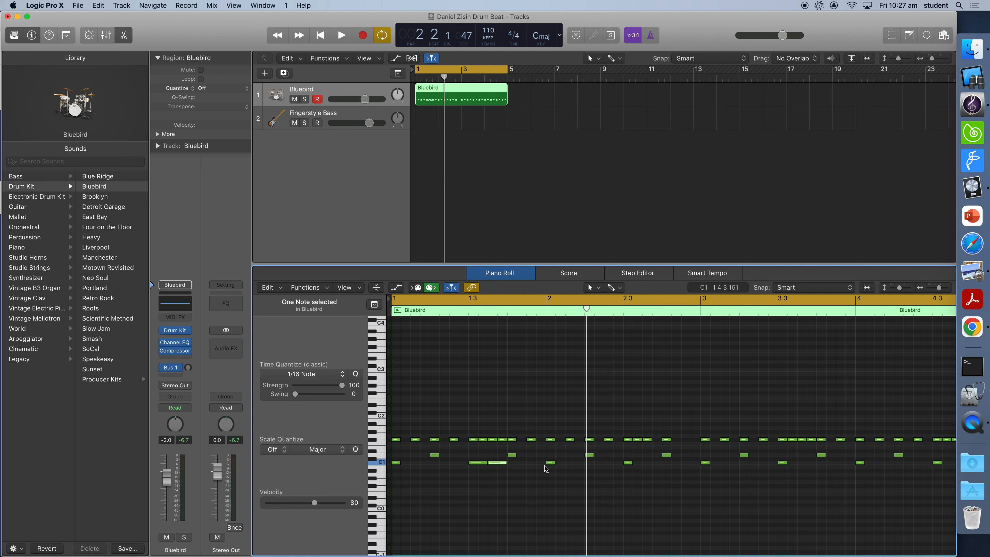
Lengthen the beat 3 kick to an eighth note in bars 2 and 3 and add a second eighth-note kick after each
left_click_drag(632, 463, 642, 468)
left_click(649, 464, "super")
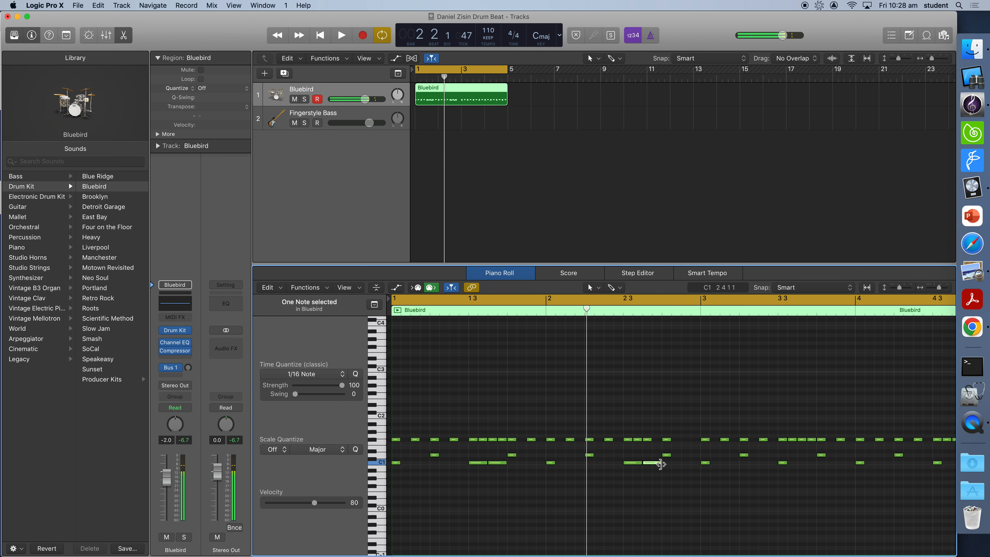
left_click(658, 473)
left_click_drag(786, 463, 796, 463)
left_click_drag(784, 462, 799, 463, "alt")
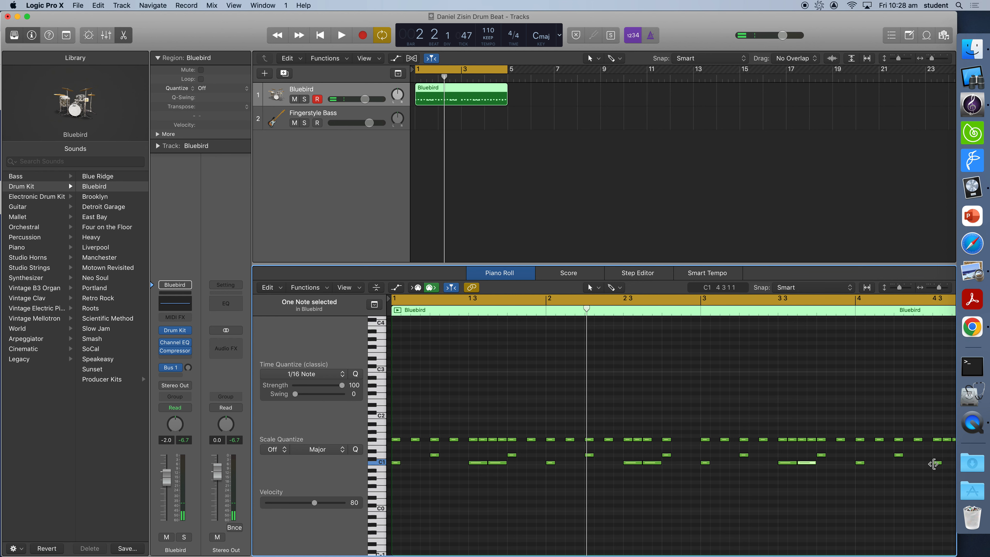
Lengthen the beat 3 kick of bar 4 to an eighth note and add another eighth-note kick directly after it
scroll(928, 464, "right", 5)
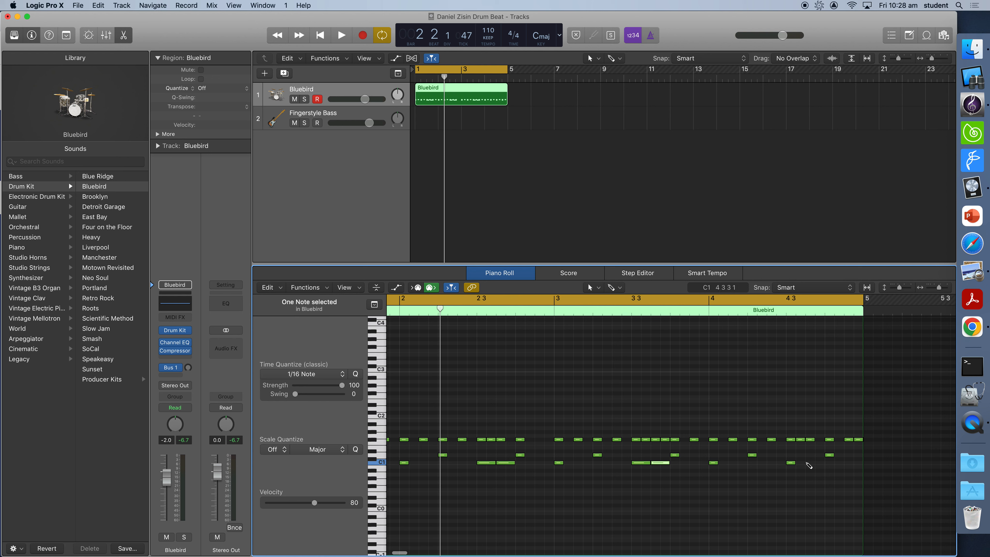
left_click_drag(800, 465, 816, 465)
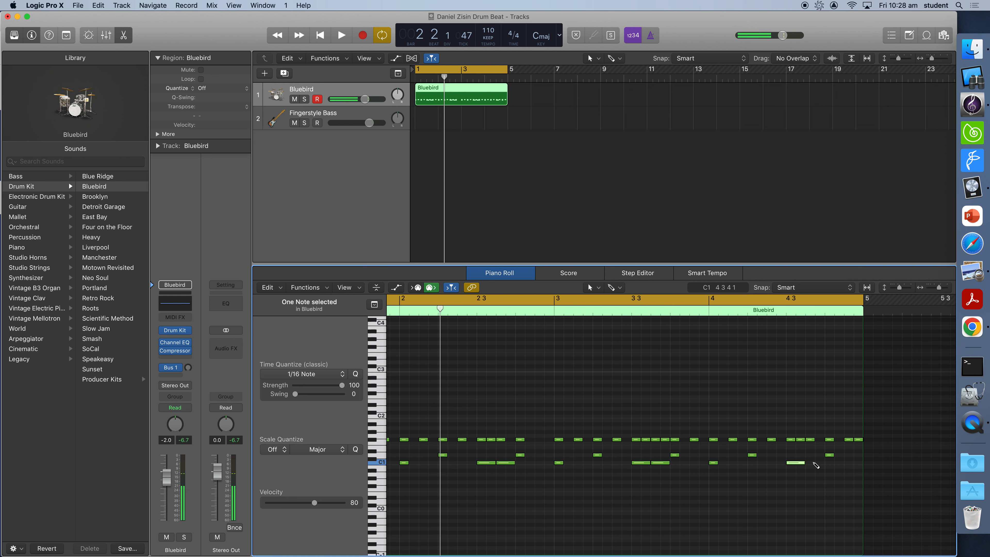
left_click(814, 463, "super")
left_click(465, 394, "super")
left_click(609, 405, "super")
left_click(608, 377, "super")
left_click(540, 374, "super")
left_click(520, 374, "super")
left_click_drag(651, 359, 444, 424)
key("Delete")
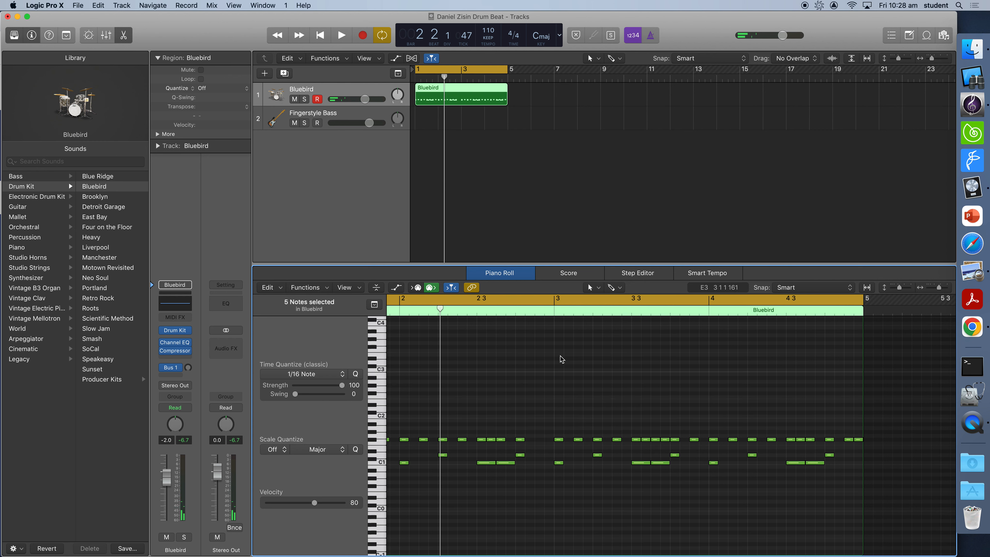
Audition percussion sounds and draw a five-note syncopated pattern on G#2 in bar 1, ending on beat 4
scroll(547, 384, "left", 5)
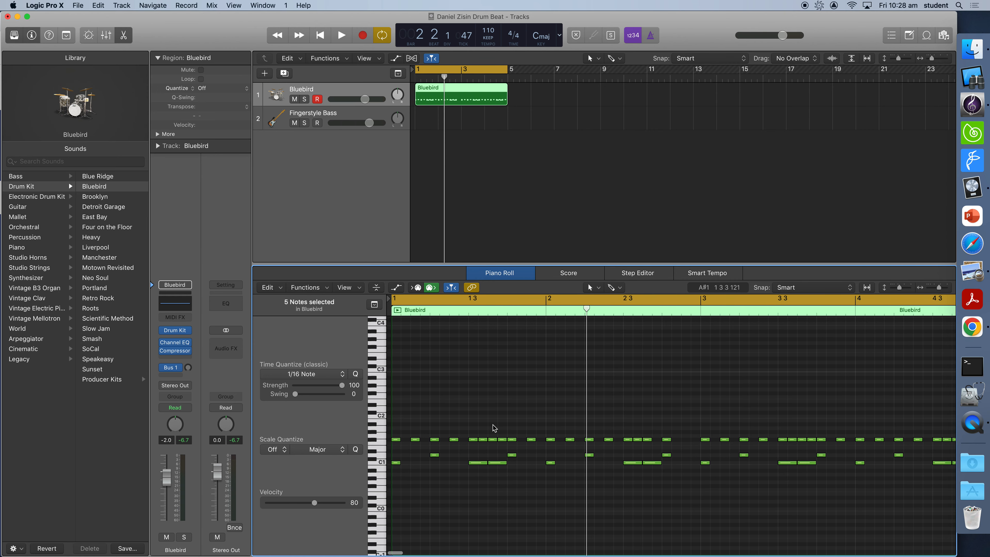
mouse_move(373, 394)
left_mouse_down()
mouse_move(371, 424)
mouse_move(373, 371)
mouse_move(373, 389)
left_mouse_up()
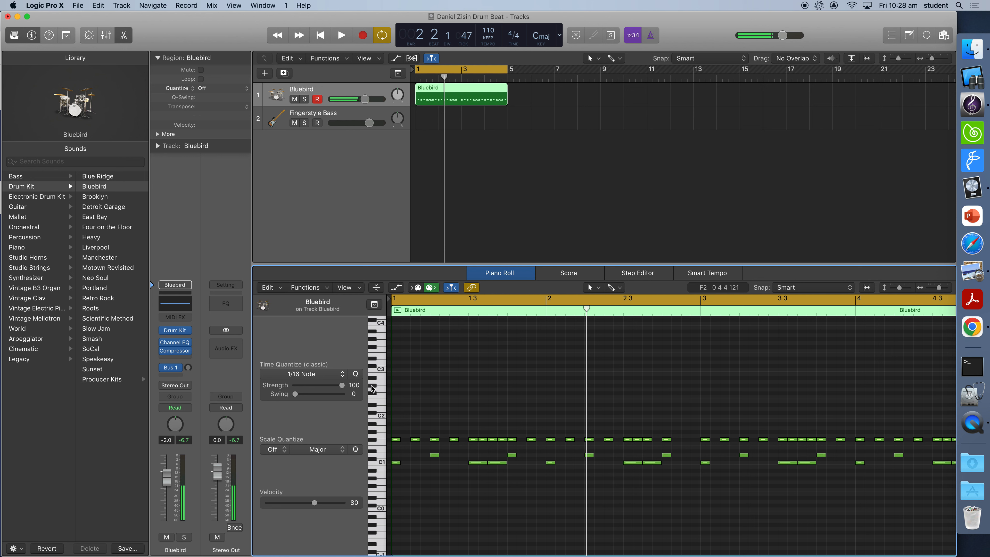
left_click(398, 386)
left_click(423, 385)
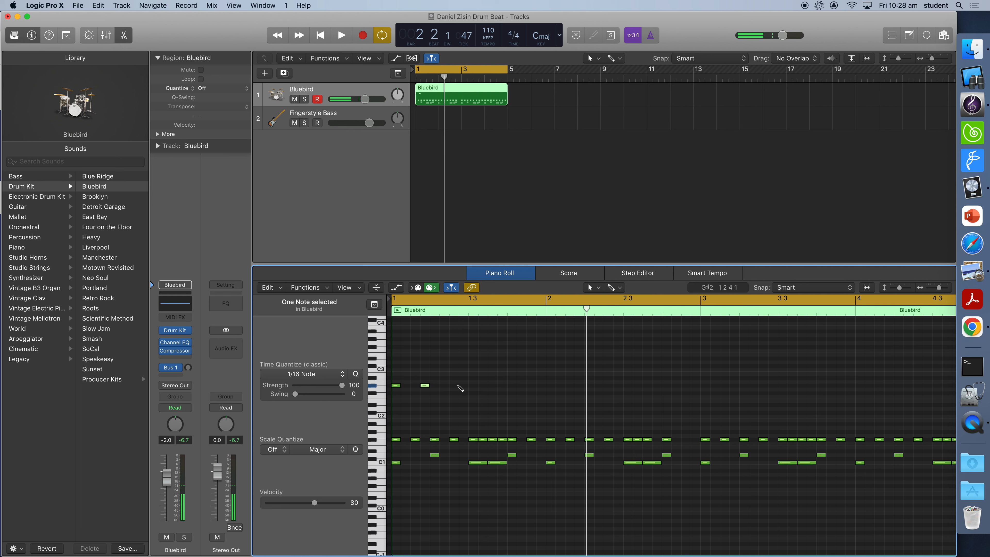
left_click(454, 385)
left_click(492, 385)
left_click(512, 385)
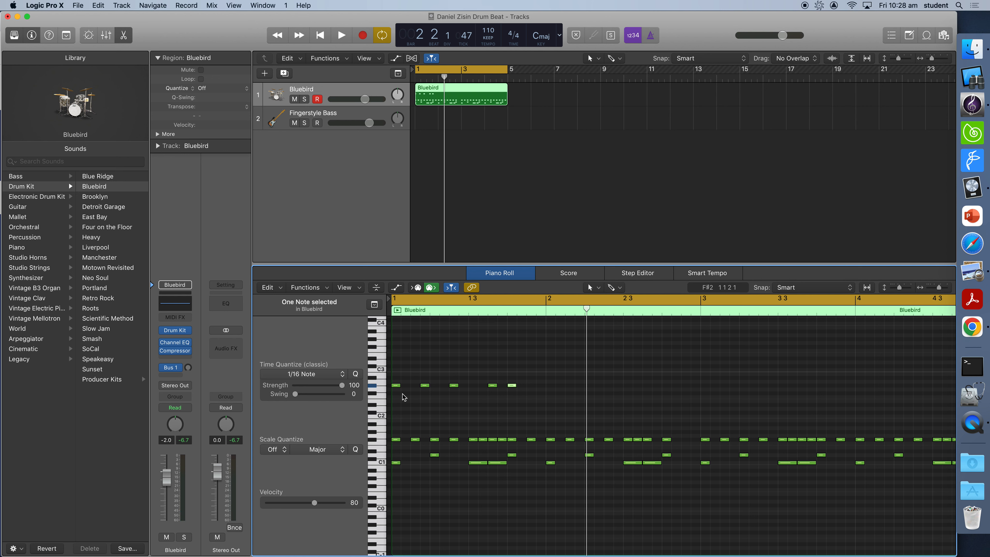
Repeat the five-note G#2 rhythm from bar 1 in bar 2, starting on beat 1
left_click(551, 386)
left_click(586, 386, "super")
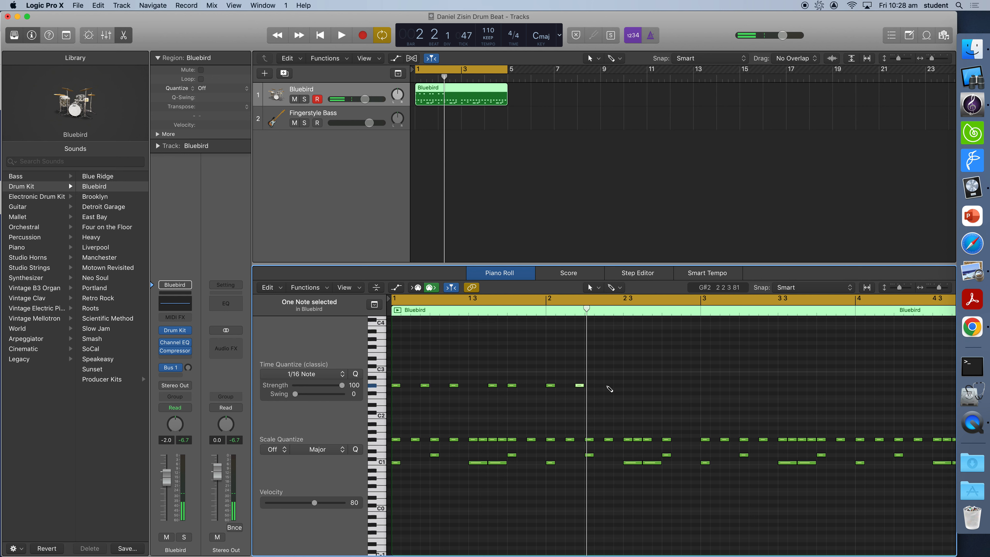
left_click(608, 386, "super")
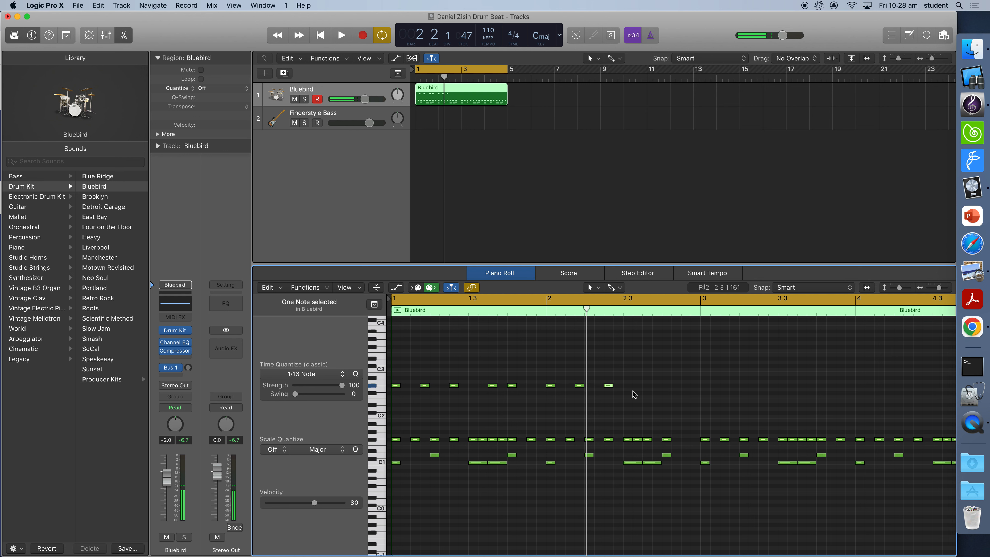
left_click(647, 386, "super")
left_click(667, 386, "super")
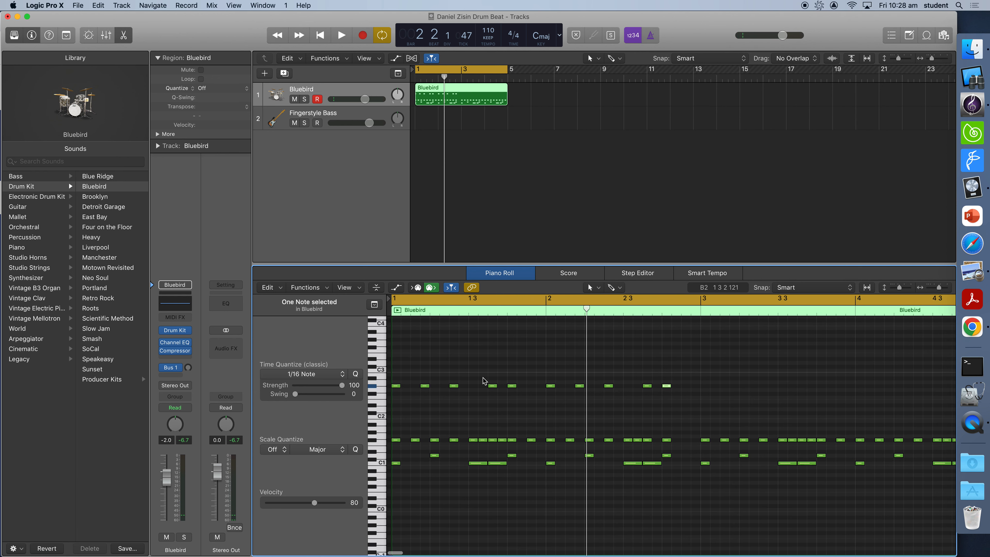
Copy all ten G#2 notes of bars 1 and 2 so the duplicate starts at bar 3
scroll(674, 388, "right", 1)
scroll(674, 388, "left", 1)
left_click_drag(723, 343, 394, 412)
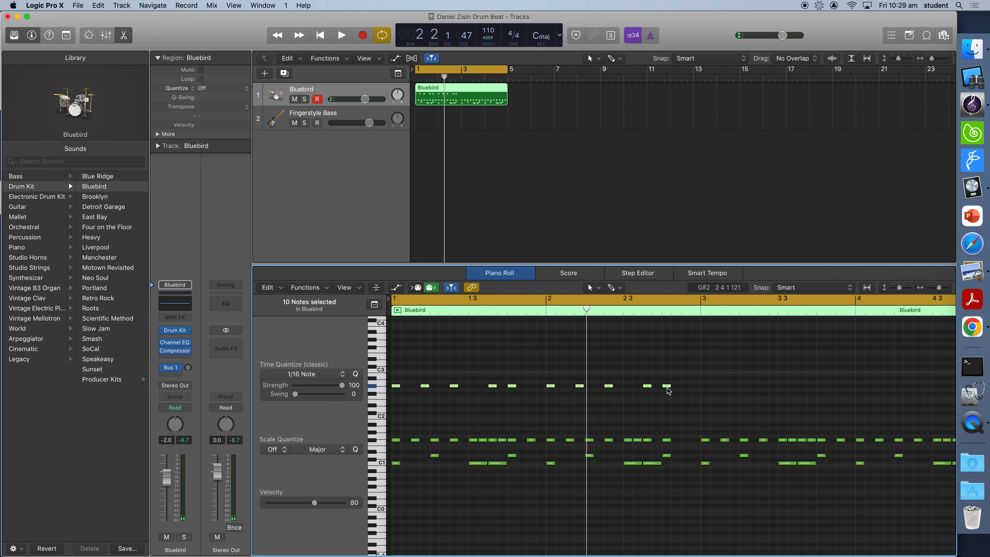
mouse_move(666, 385)
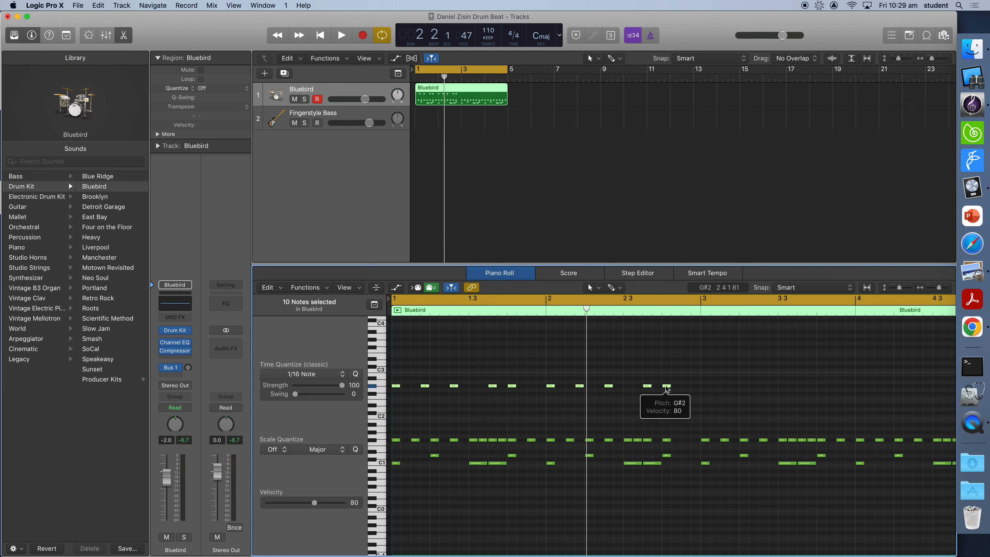
left_click_drag(665, 385, 707, 388)
scroll(603, 398, "right", 1)
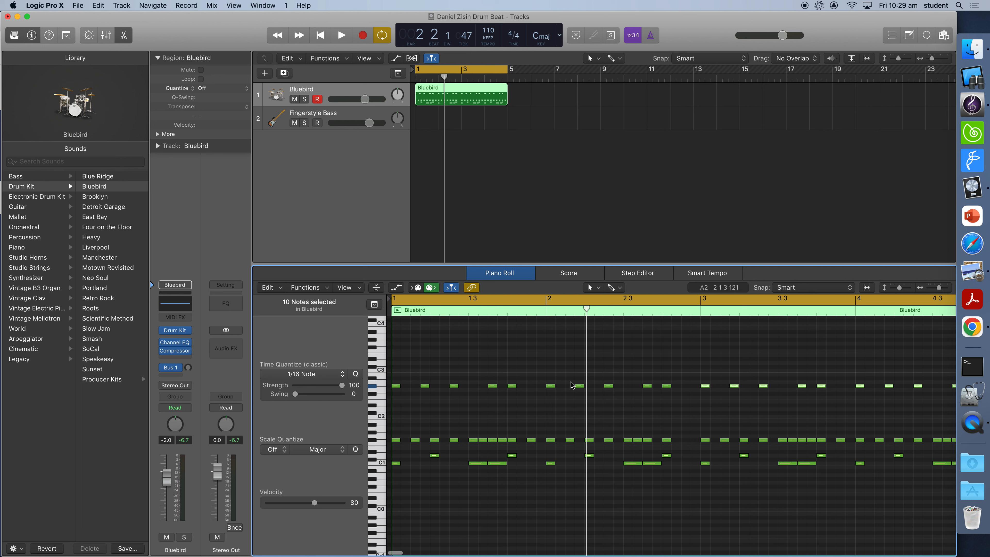
Play the modified drum pattern from the beginning of bar 1, then stop playback
left_click(533, 357)
key("Return")
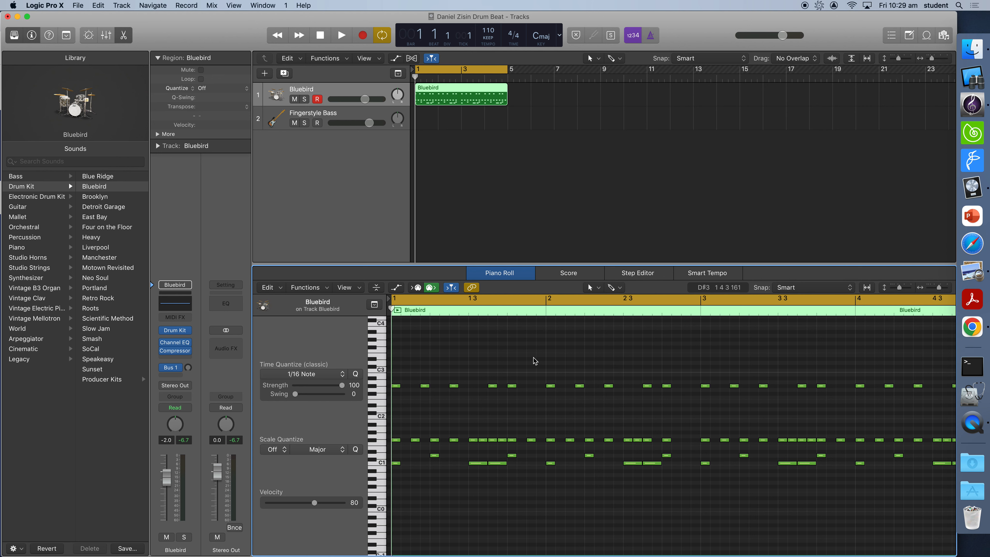
key("space")
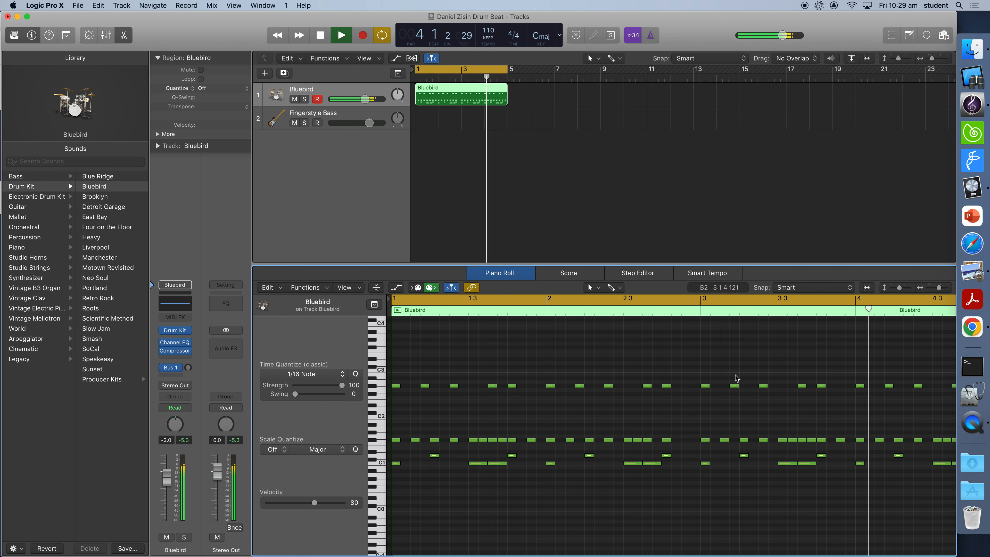
key("space")
Switch to Chrome to review the drum beat assignment's instructions and marking rubric
left_click(556, 214)
left_click(972, 327)
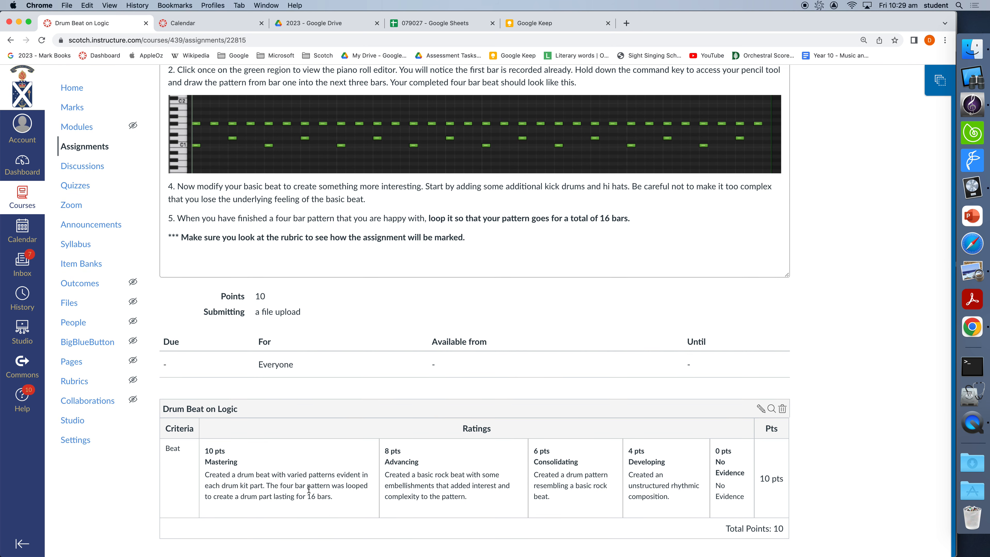
Highlight the rubric's 10-point Mastering description for the drum beat assignment
left_click_drag(353, 502, 201, 475)
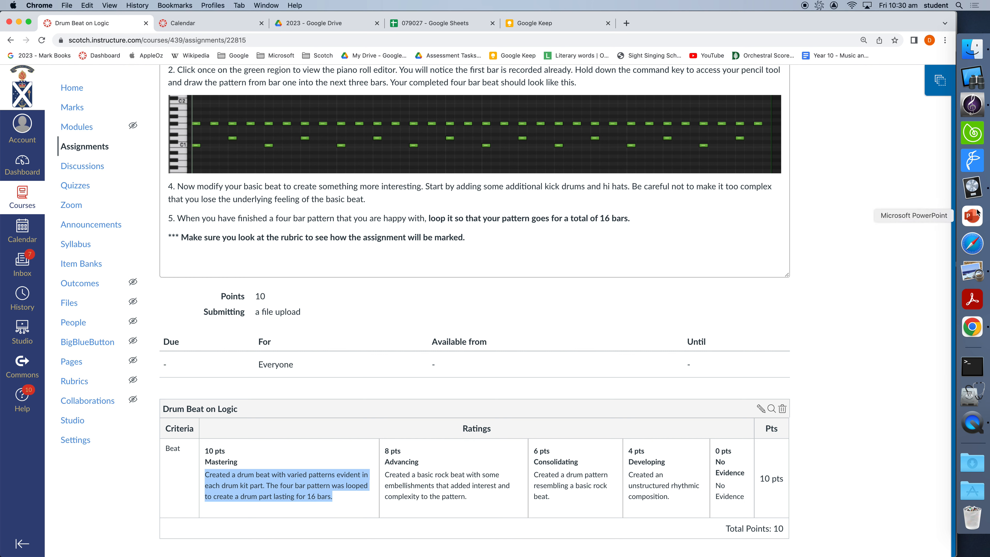
Switch to Logic Pro and loop the four-bar Bluebird region up to bar 17 for a total of 16 bars
left_click(973, 187)
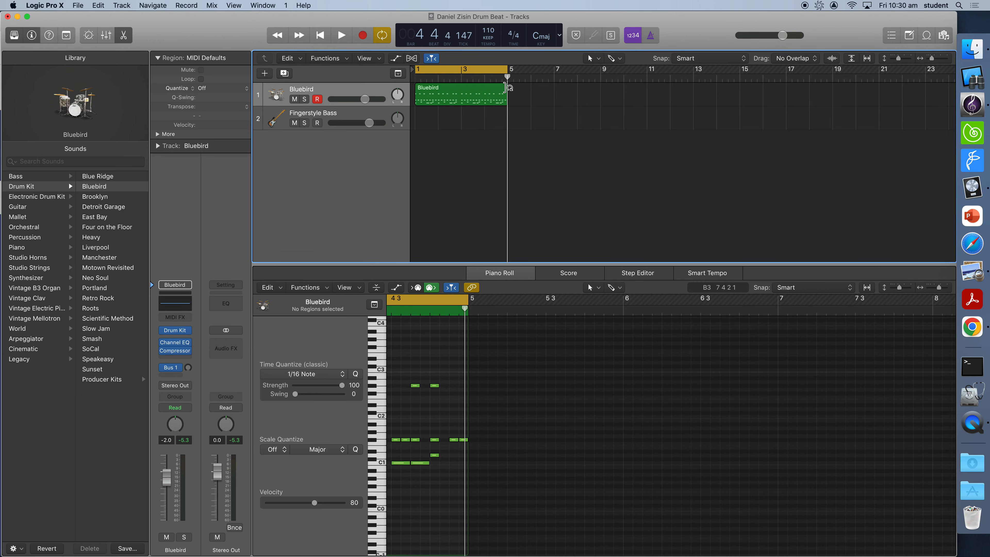
left_click_drag(505, 87, 790, 93)
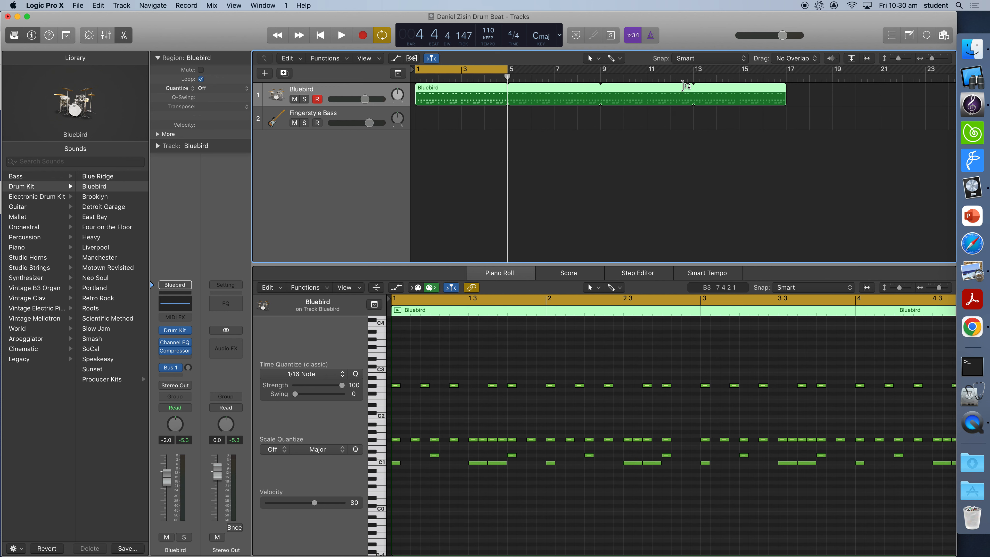
left_click(504, 123)
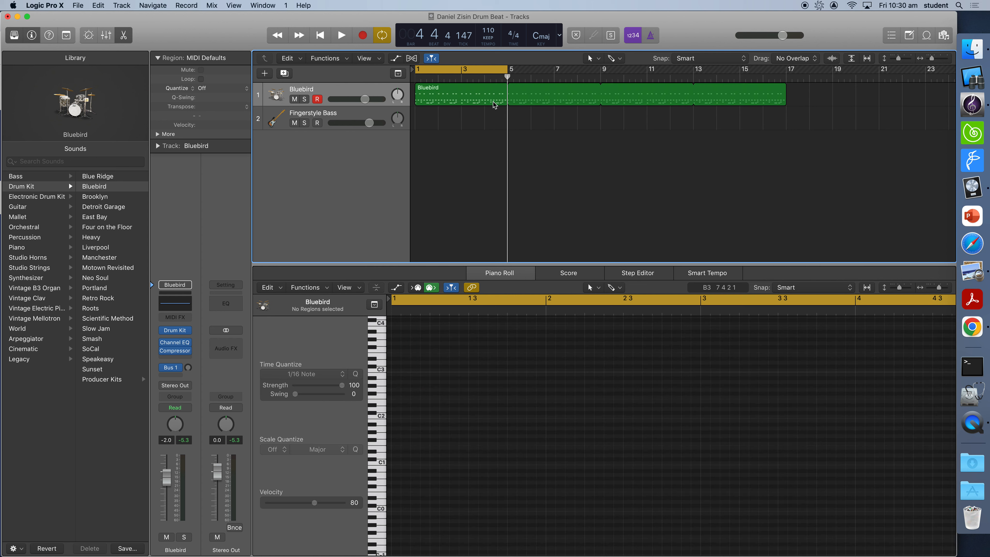
Extend the cycle range to cover bars 1 to 16 and play the looped drum part from the beginning
key("Return")
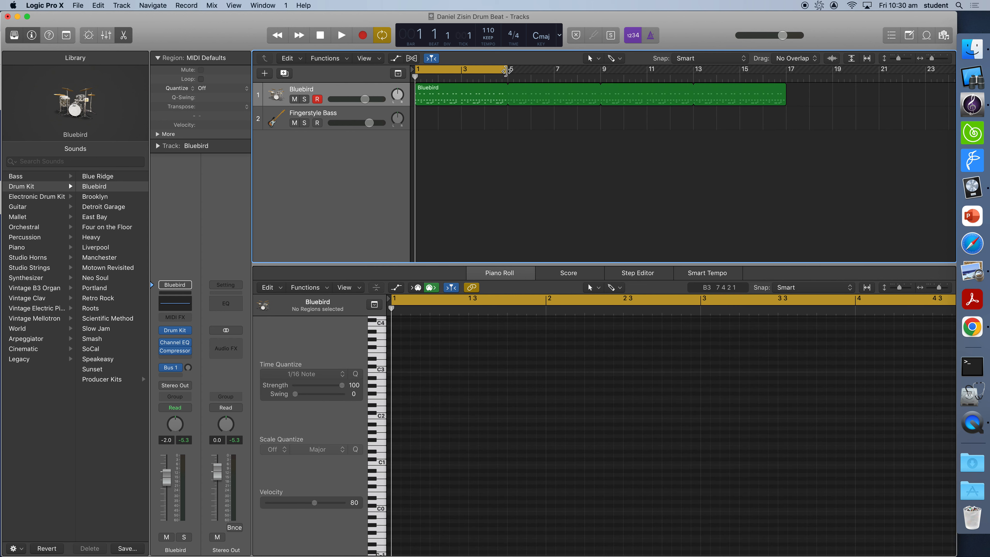
left_click_drag(506, 71, 791, 118)
key("space")
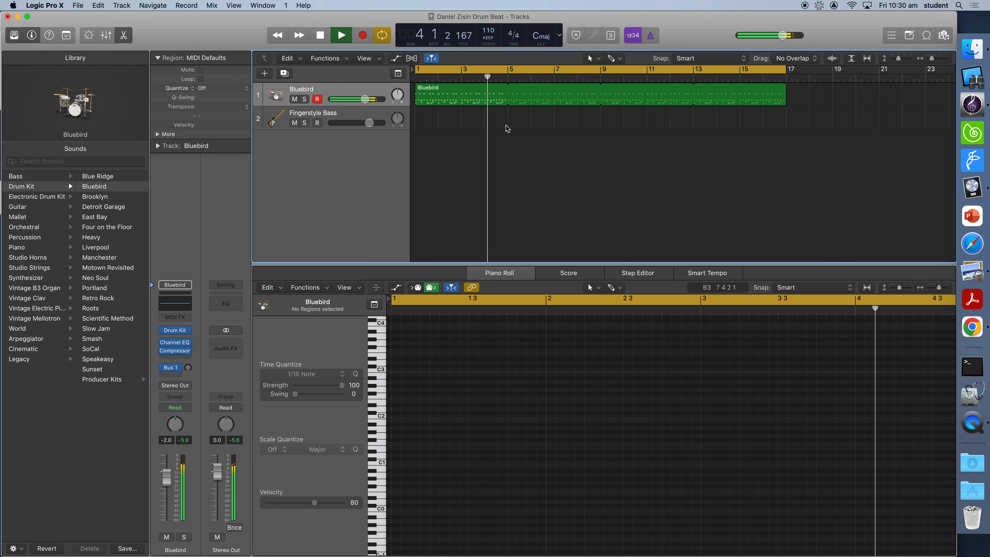
Select the Fingerstyle Bass track and stop playback
left_click(342, 115)
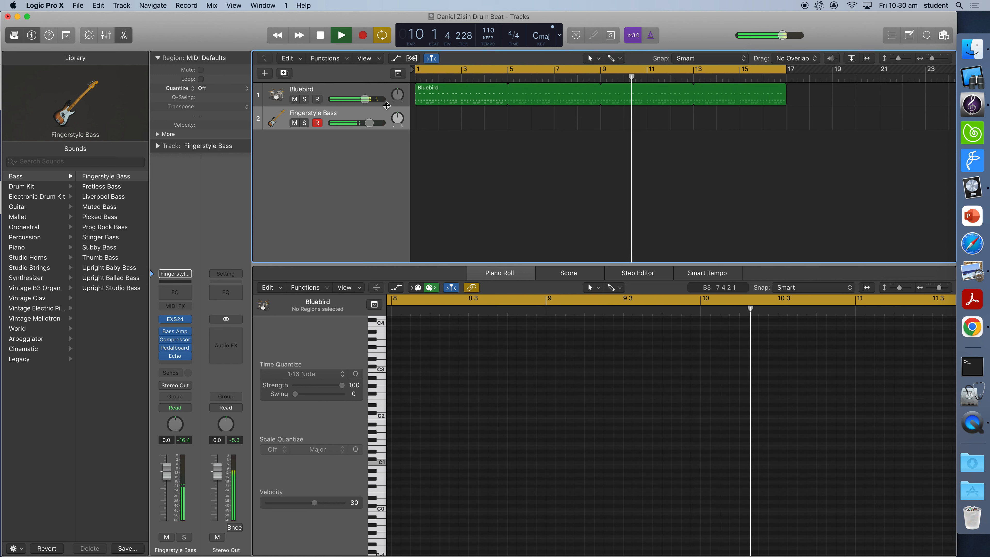
key("space")
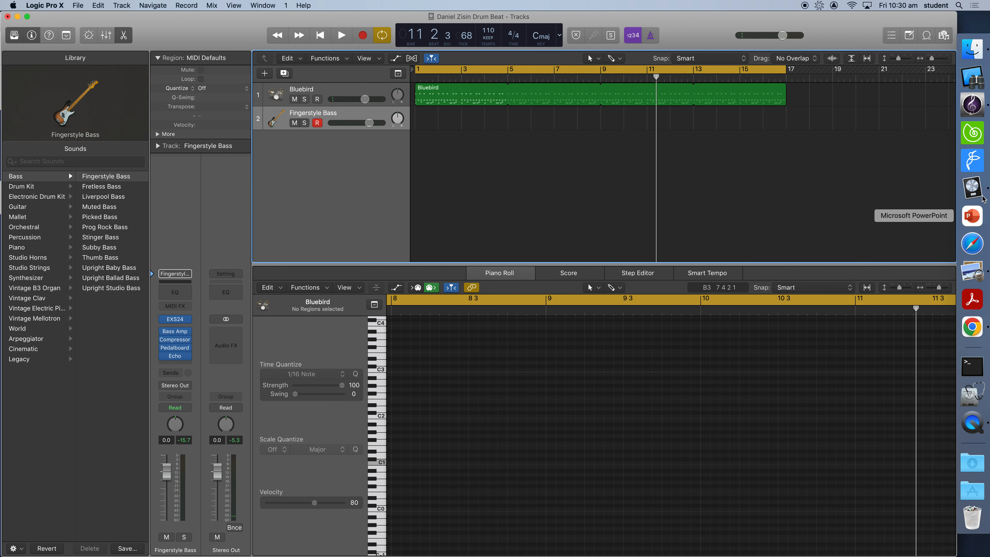
left_click(982, 422)
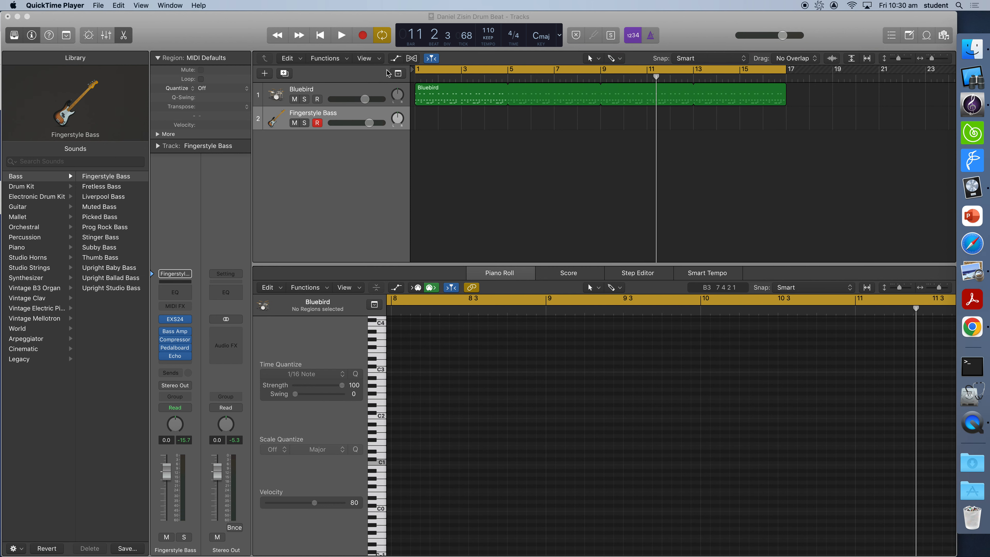